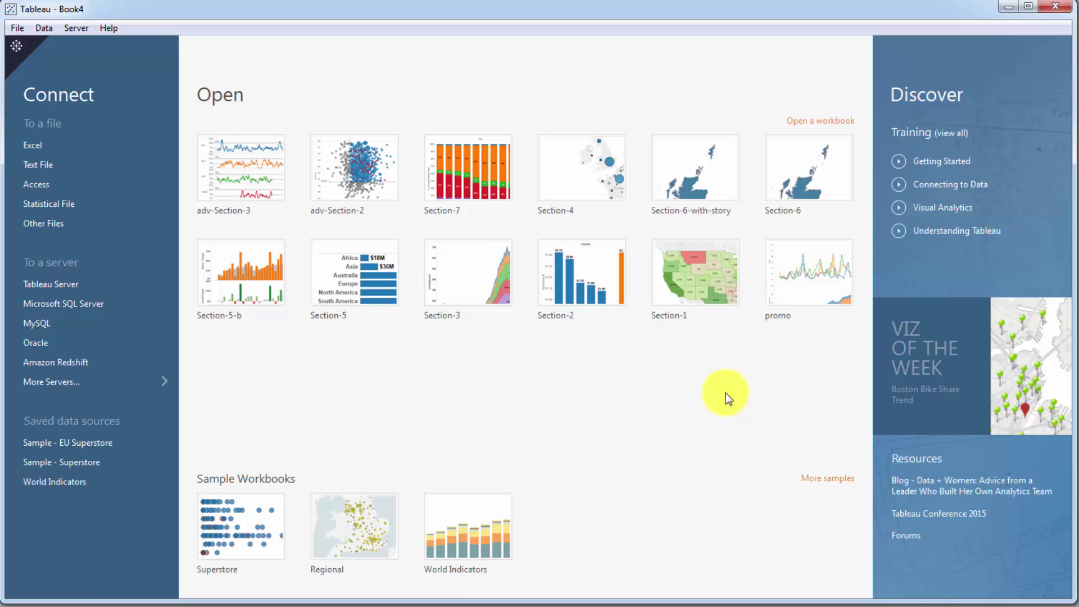
- Connect to Competitor Research.csv as a text-file data source
{"action": "left_click", "coordinate": [62, 162]}
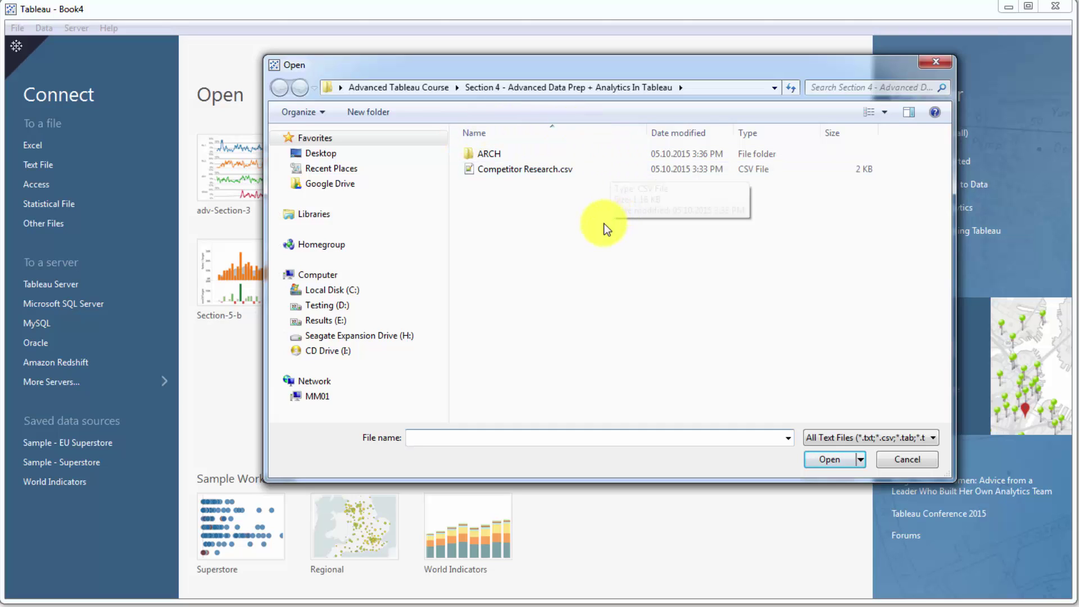
{"action": "left_click", "coordinate": [521, 171]}
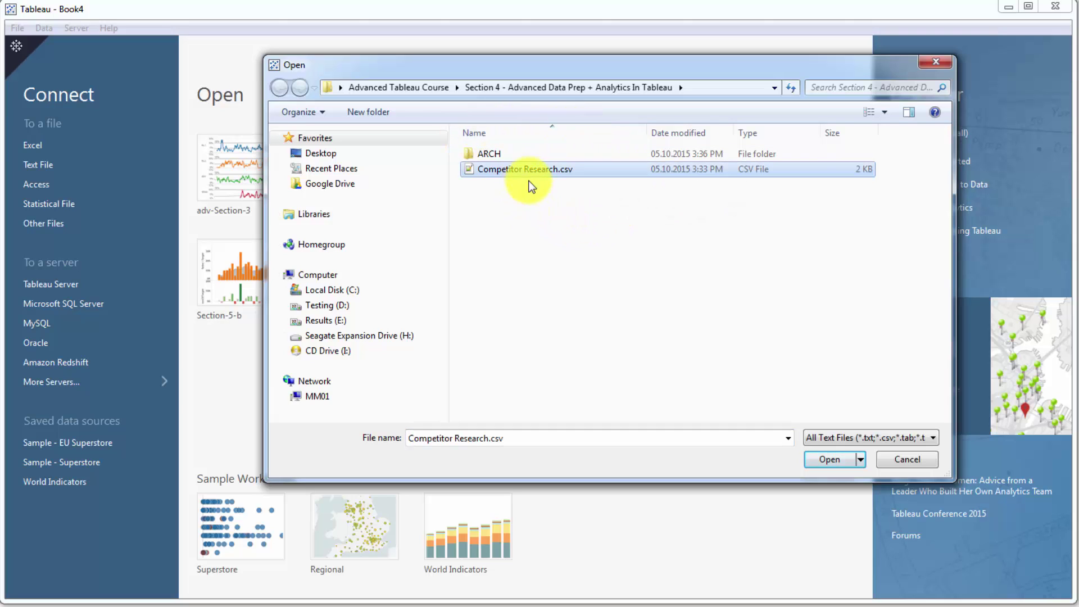
{"action": "left_click", "coordinate": [830, 460]}
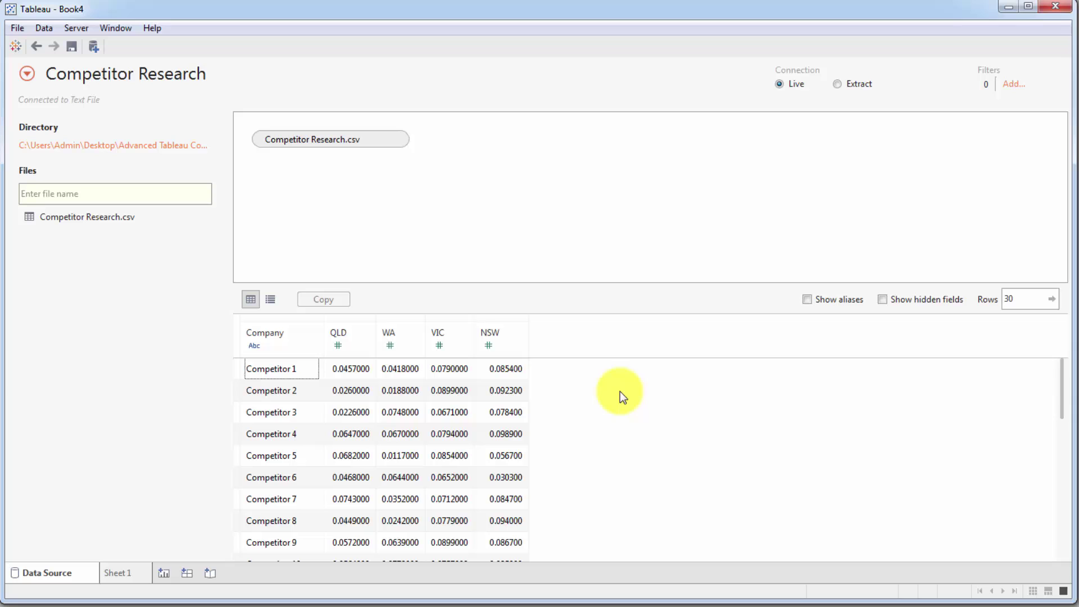
- Scroll through the 30 competitors' state margins in the preview, then select the NSW column
{"action": "left_click_drag", "start_coordinate": [1061, 372], "coordinate": [1043, 545]}
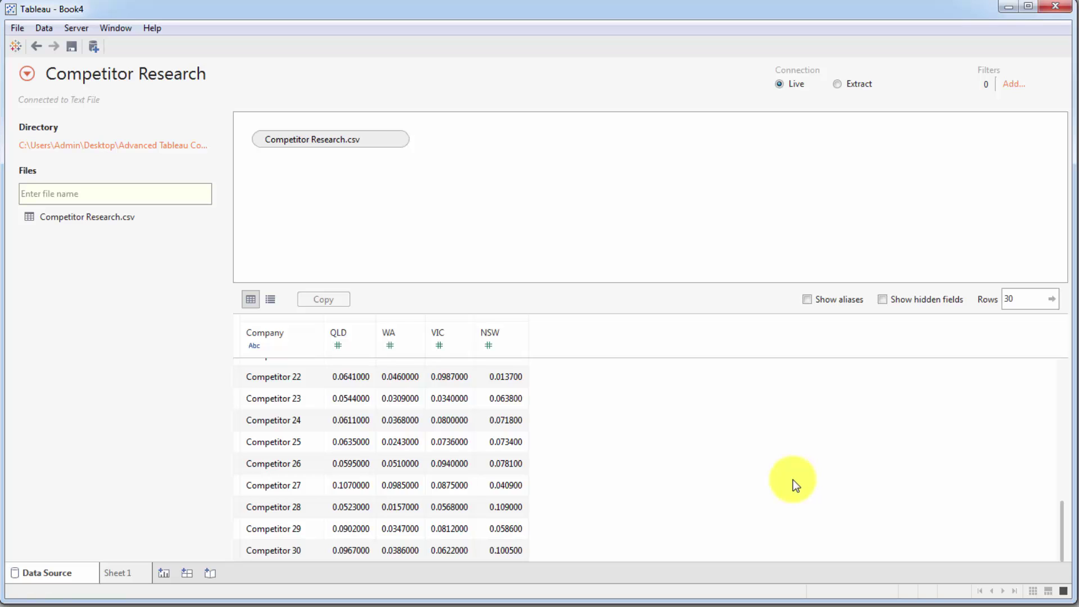
{"action": "scroll", "coordinate": [794, 484], "scroll_direction": "up", "scroll_amount": 7}
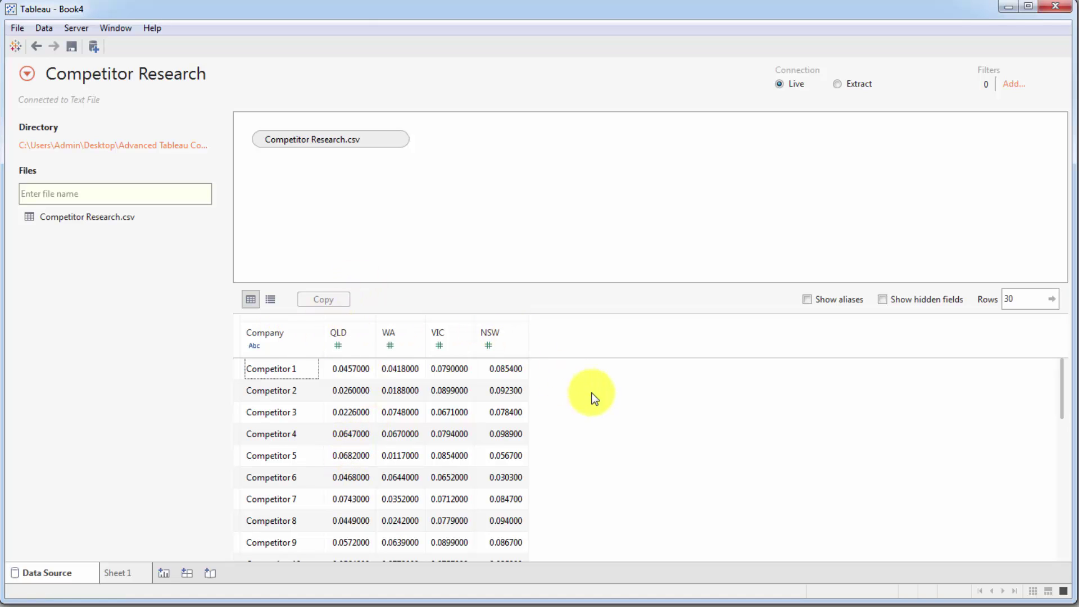
{"action": "left_click", "coordinate": [504, 316]}
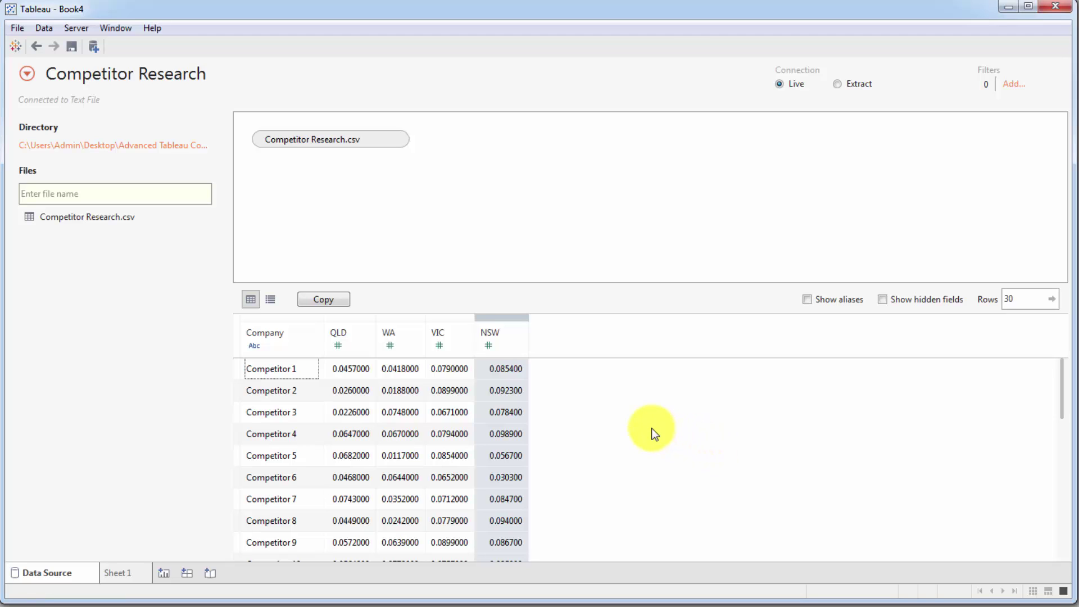
- Pivot the QLD, WA, VIC and NSW columns into rows
{"action": "left_click", "coordinate": [362, 317], "text": "shift"}
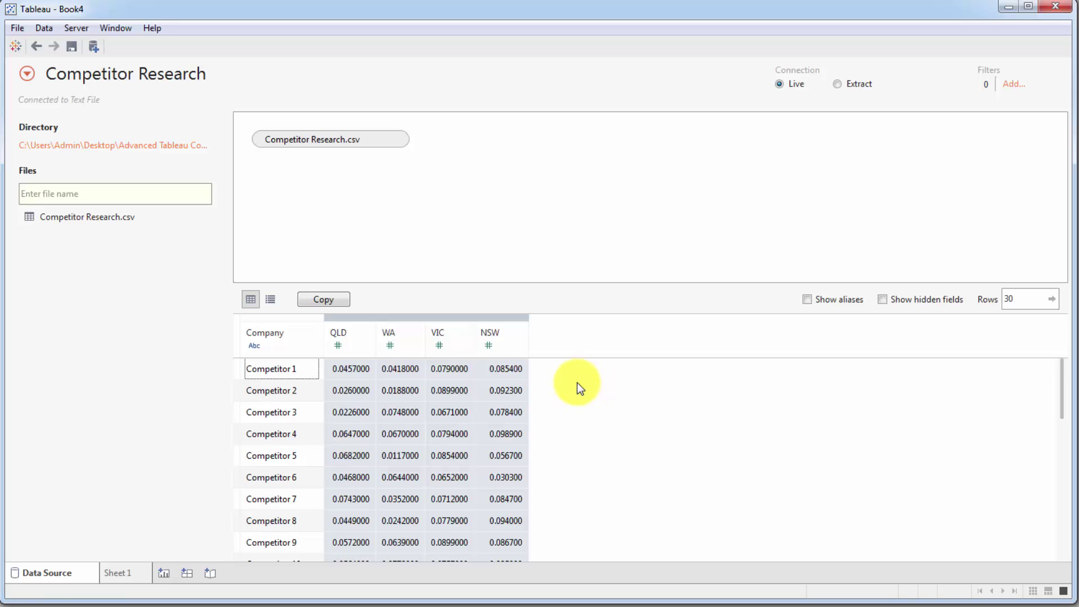
{"action": "left_click", "coordinate": [519, 331]}
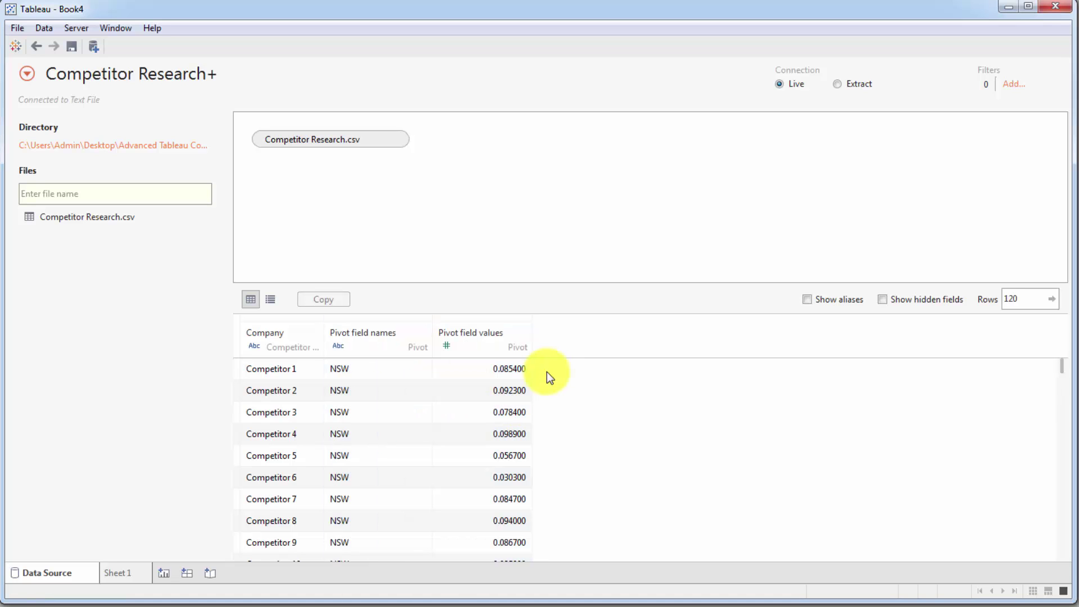
{"action": "left_click", "coordinate": [362, 372]}
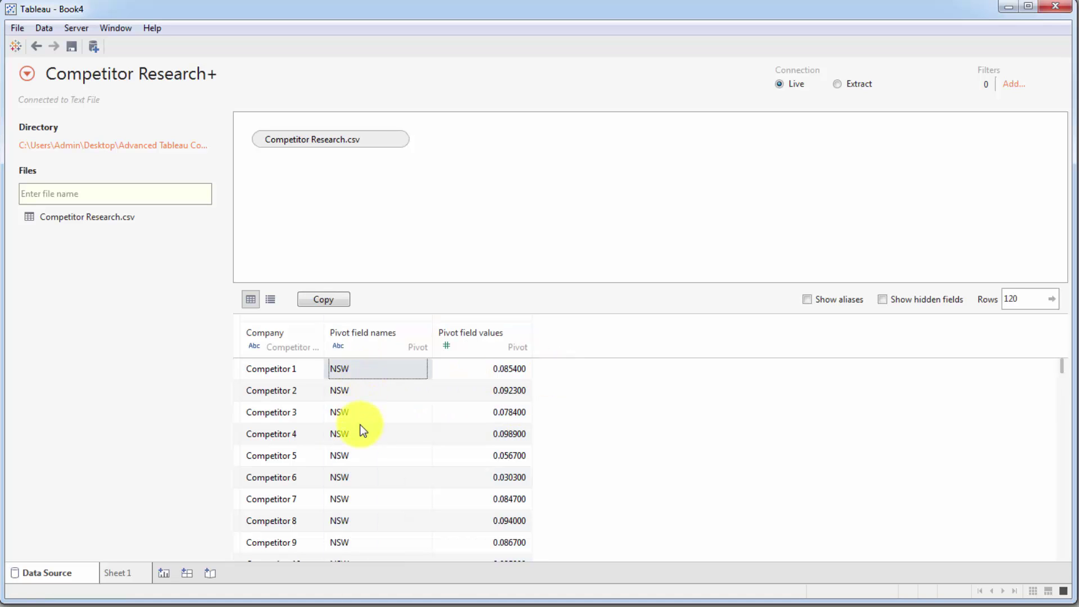
{"action": "scroll", "coordinate": [362, 383], "scroll_direction": "down", "scroll_amount": 11}
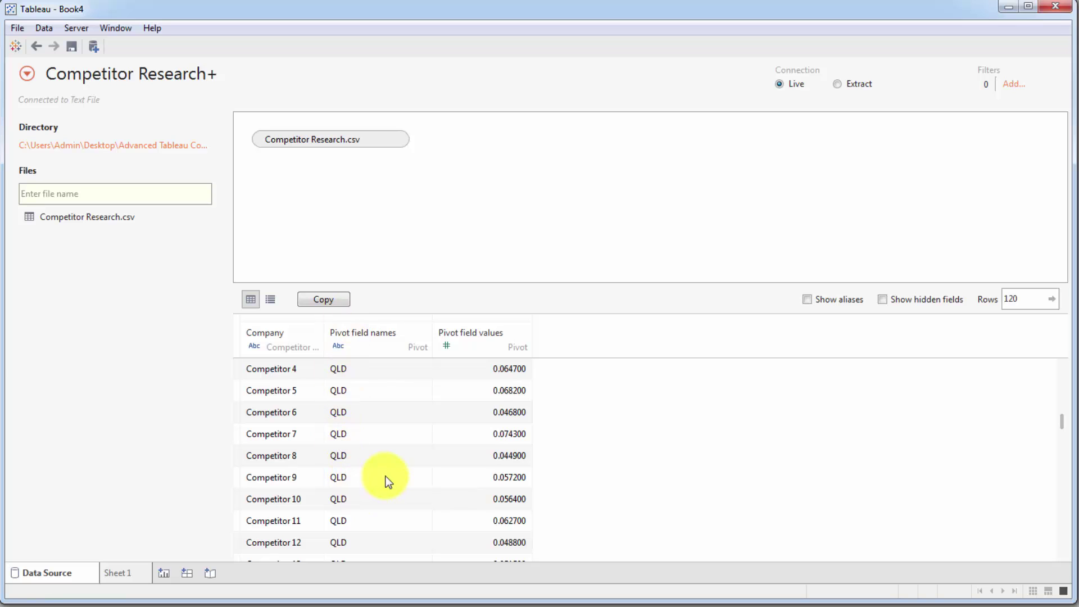
{"action": "scroll", "coordinate": [485, 470], "scroll_direction": "up", "scroll_amount": 12}
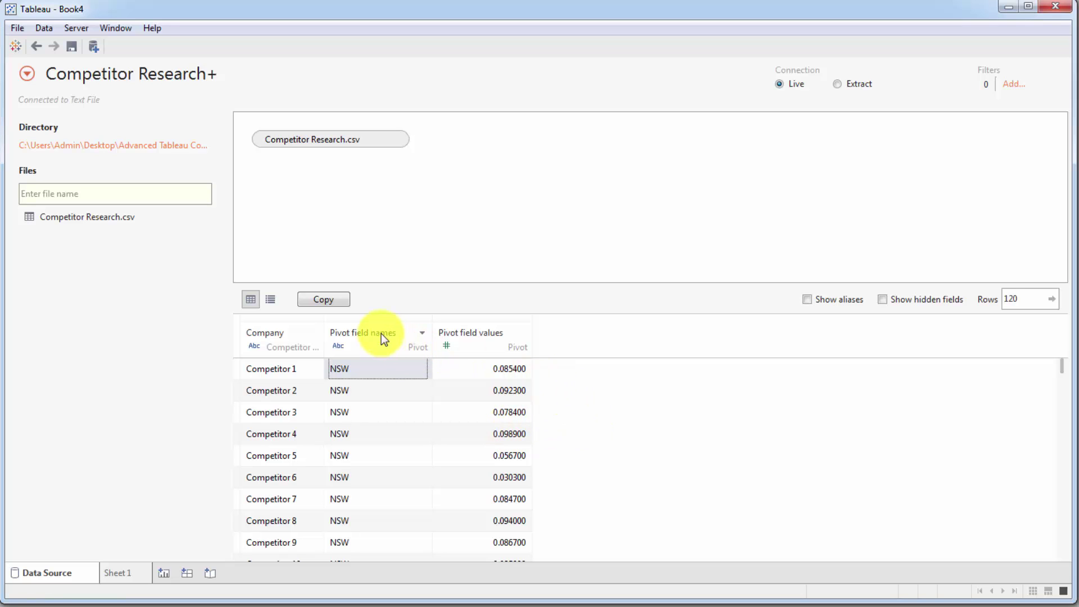
- Rename the pivoted fields to State and Net Profit Margin, then go to Sheet 1
{"action": "left_click", "coordinate": [422, 336]}
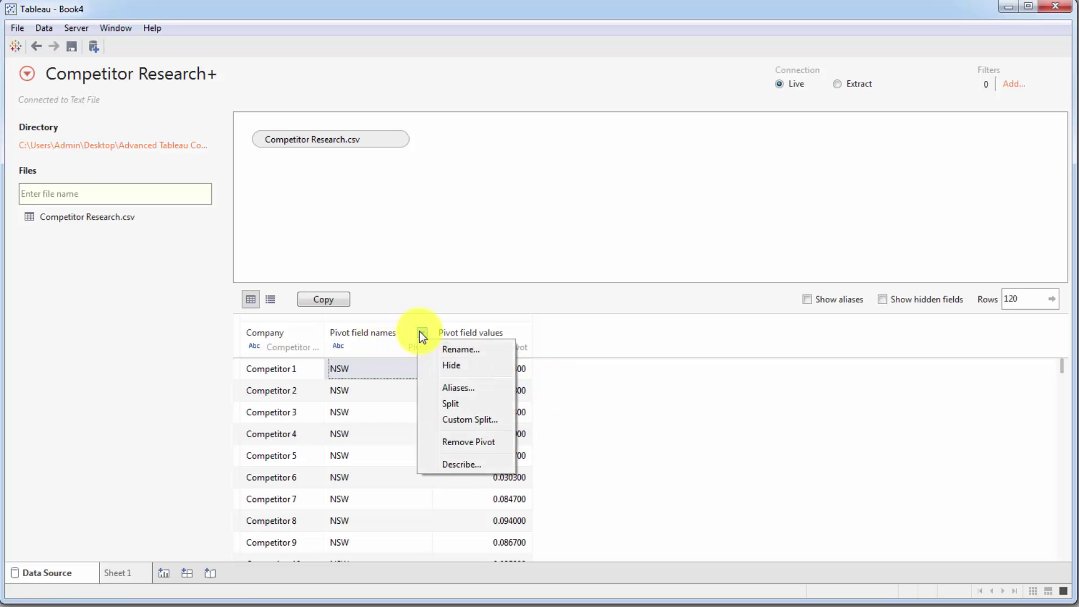
{"action": "left_click", "coordinate": [441, 347]}
{"action": "type", "text": "State"}
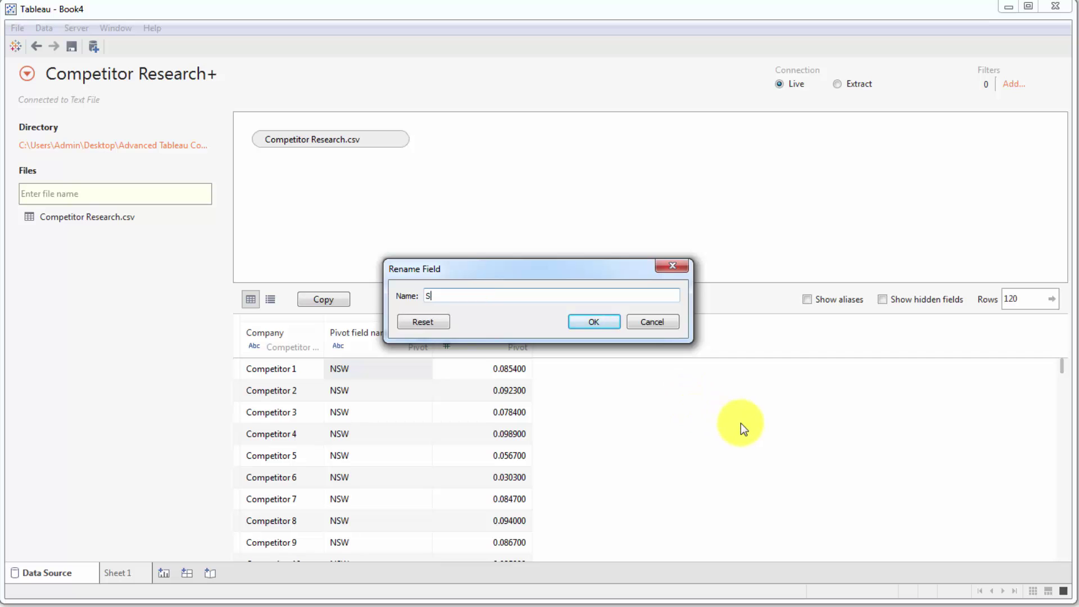
{"action": "left_click", "coordinate": [611, 325]}
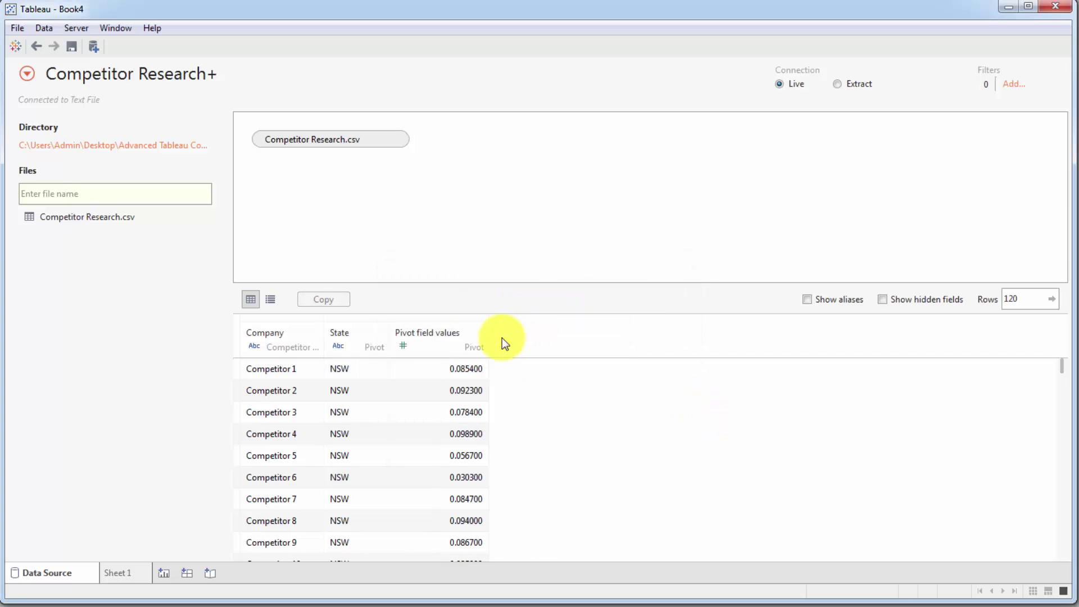
{"action": "left_click", "coordinate": [479, 333]}
{"action": "left_click", "coordinate": [519, 344]}
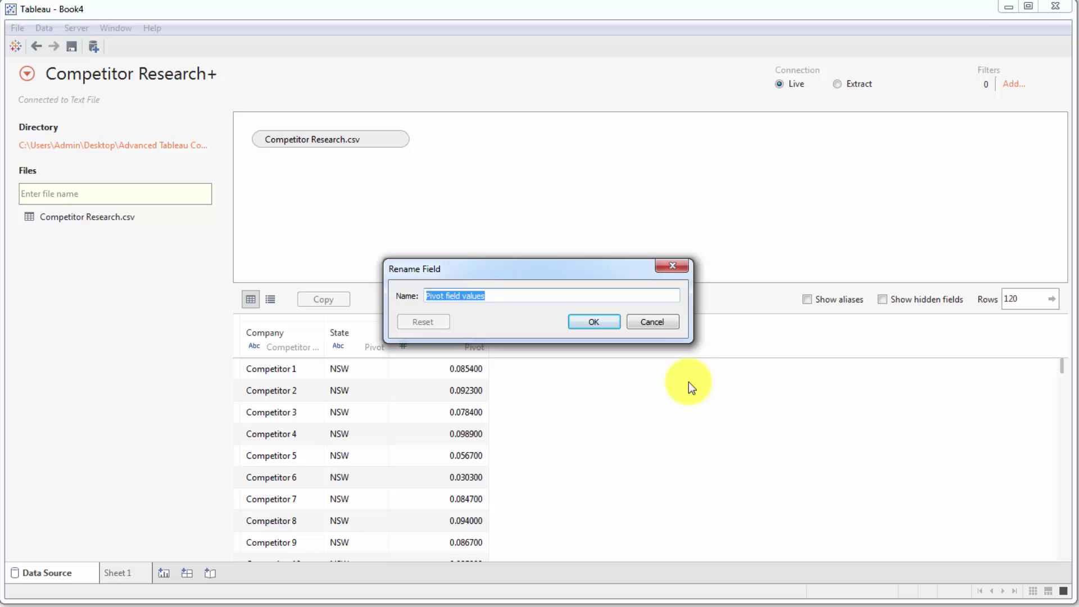
{"action": "type", "text": "Net Profit "}
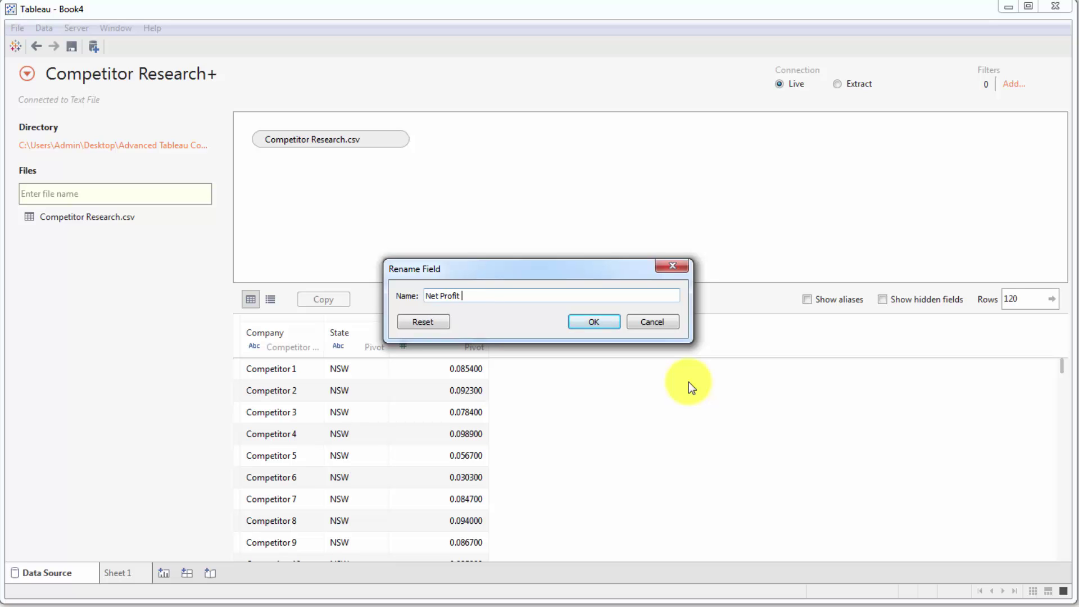
{"action": "type", "text": "Margin"}
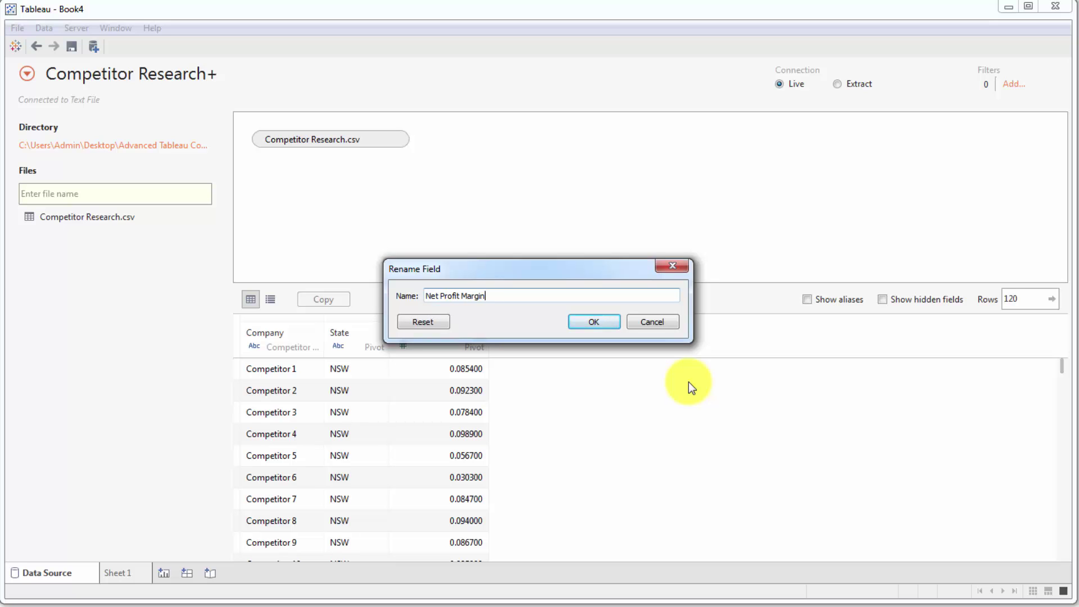
{"action": "left_click", "coordinate": [596, 322]}
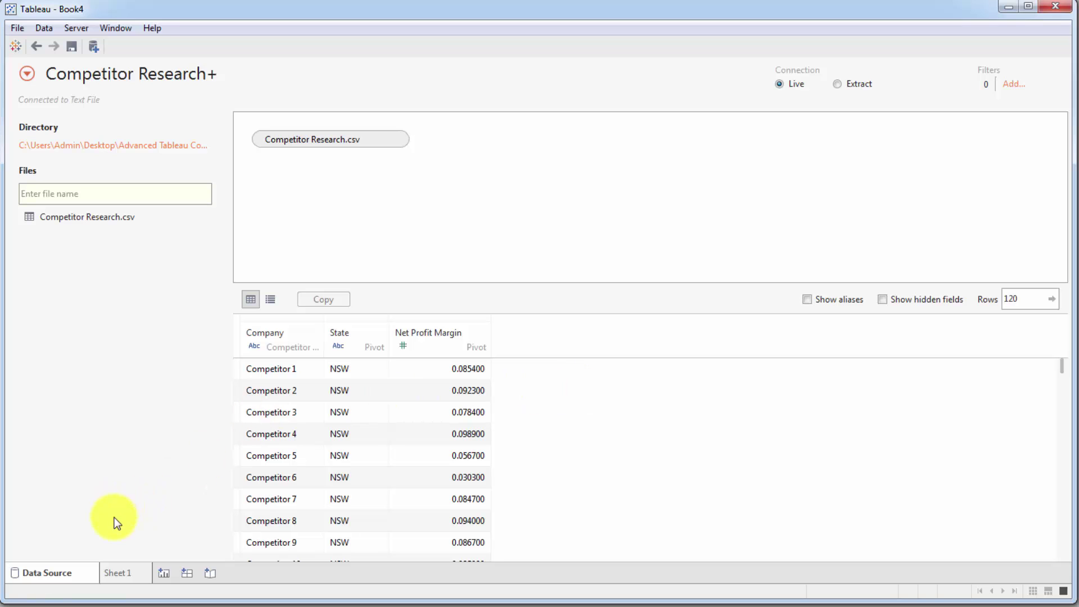
{"action": "left_click", "coordinate": [125, 571]}
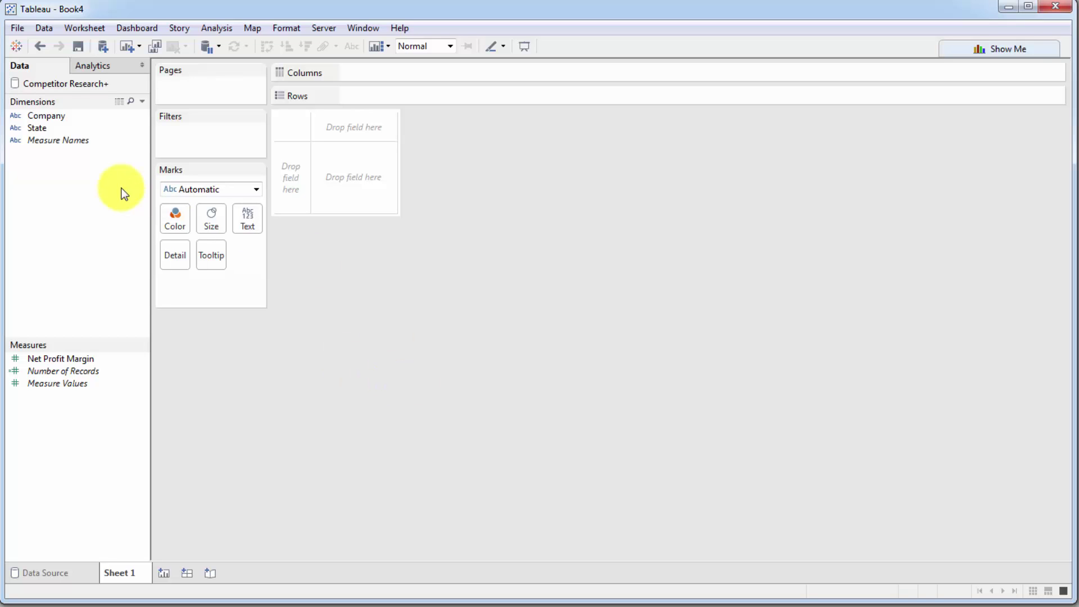
- Put State on Columns and Net Profit Margin on Rows for a bar per state
{"action": "left_click_drag", "start_coordinate": [43, 131], "coordinate": [380, 76]}
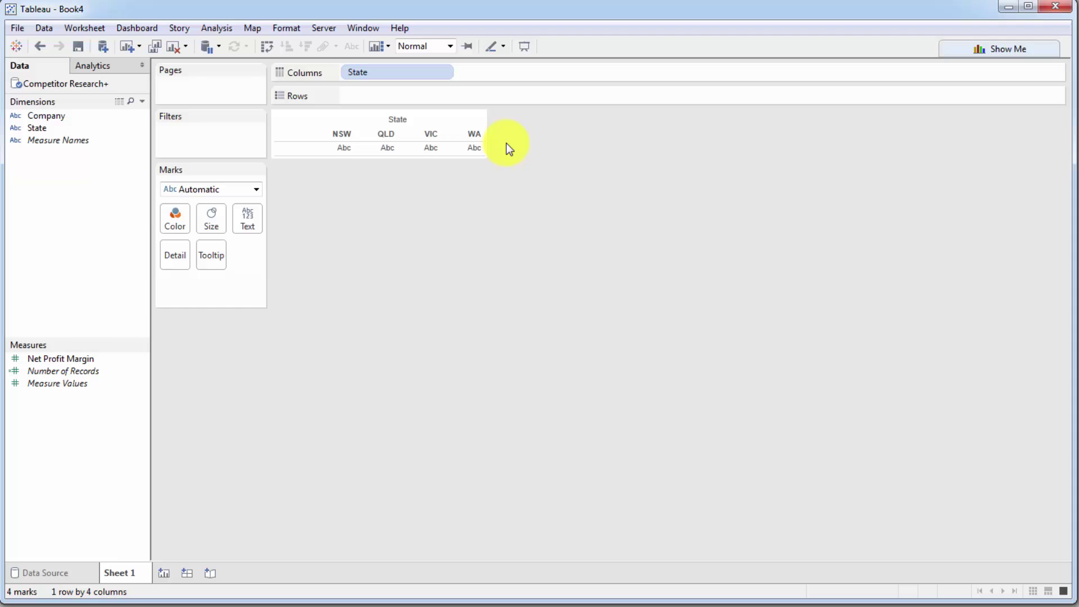
{"action": "left_click_drag", "start_coordinate": [75, 359], "coordinate": [454, 88]}
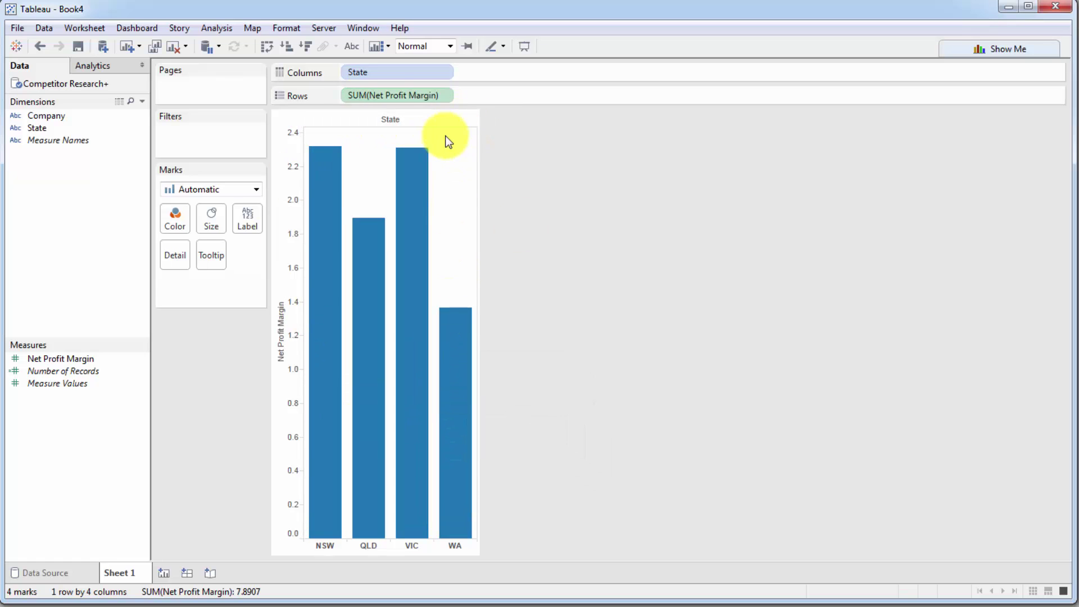
- Turn off aggregate measures to show every competitor, and make the marks filled circles
{"action": "left_click", "coordinate": [215, 28]}
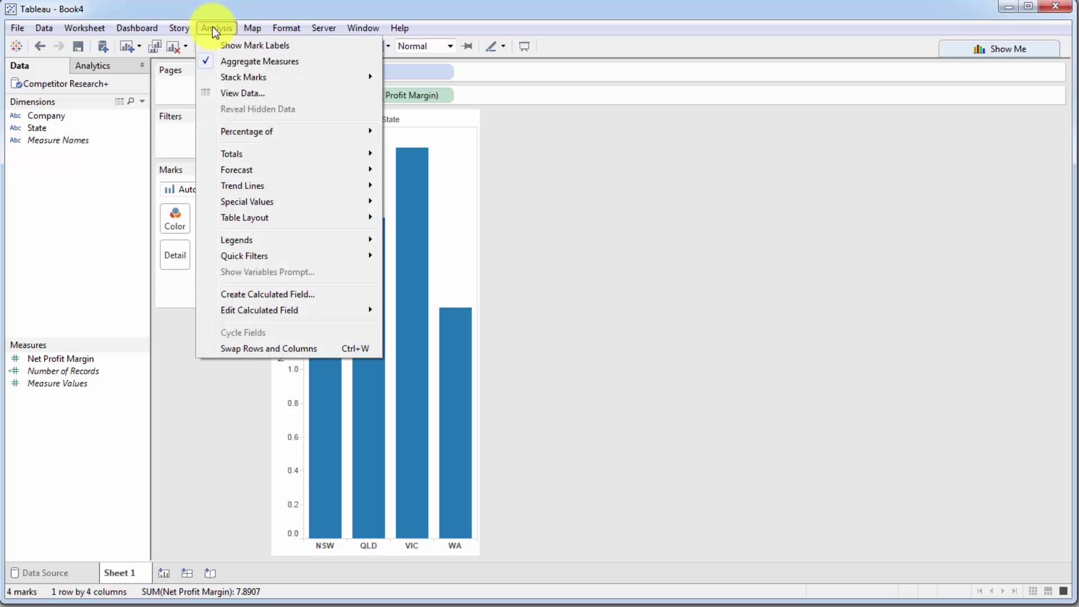
{"action": "left_click", "coordinate": [305, 63]}
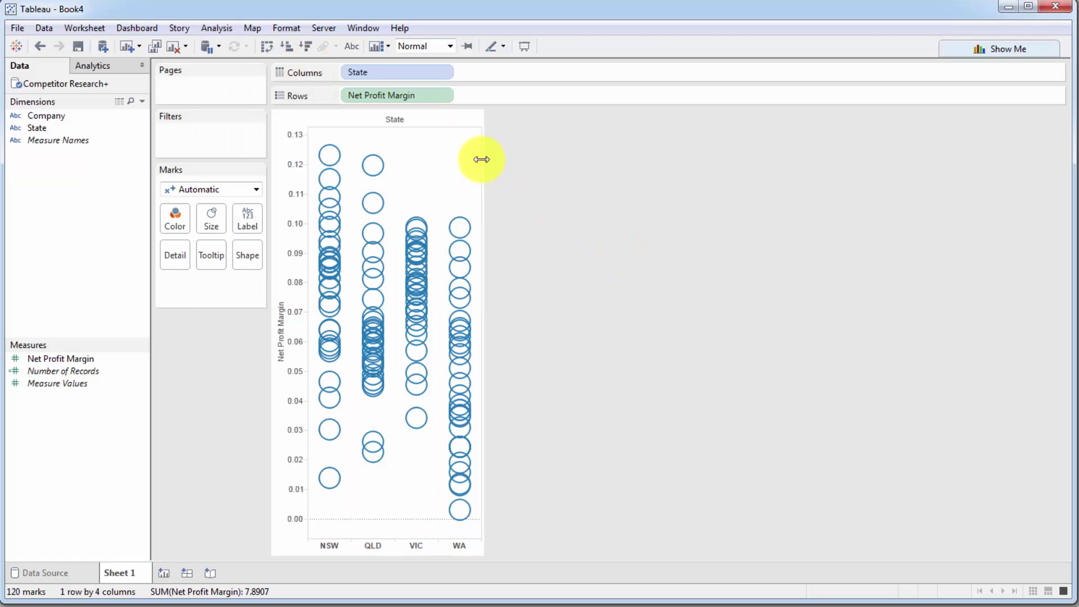
{"action": "left_click_drag", "start_coordinate": [482, 160], "coordinate": [612, 157]}
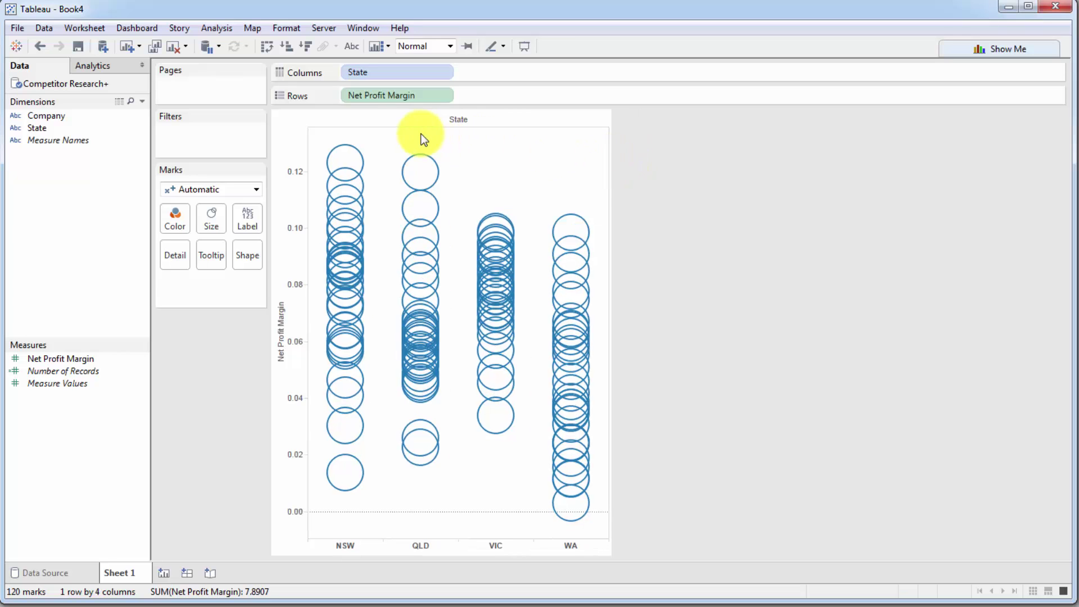
{"action": "left_click", "coordinate": [256, 190]}
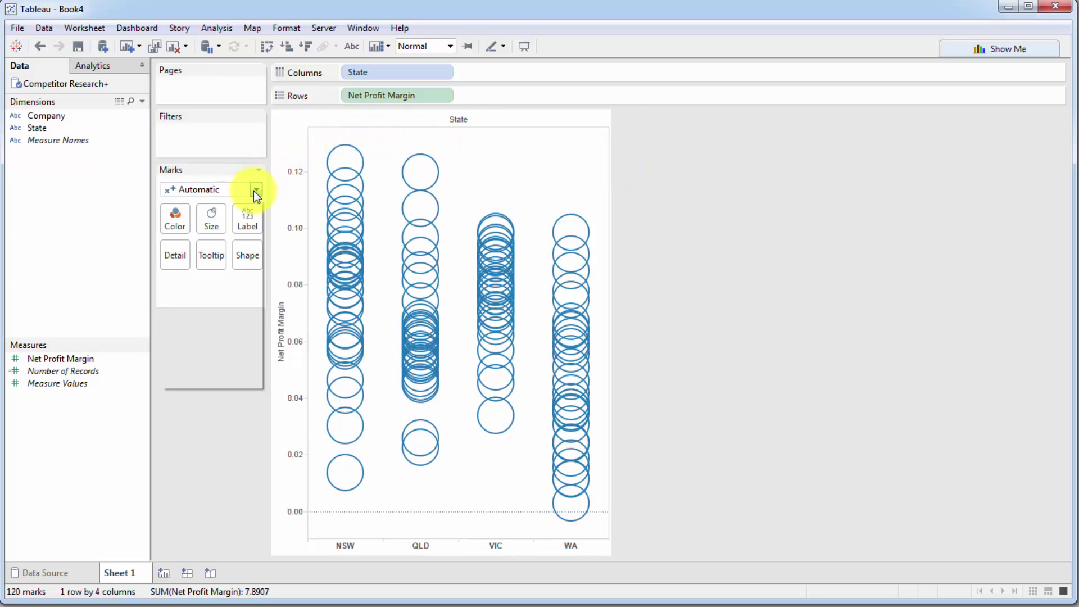
{"action": "left_click", "coordinate": [212, 288]}
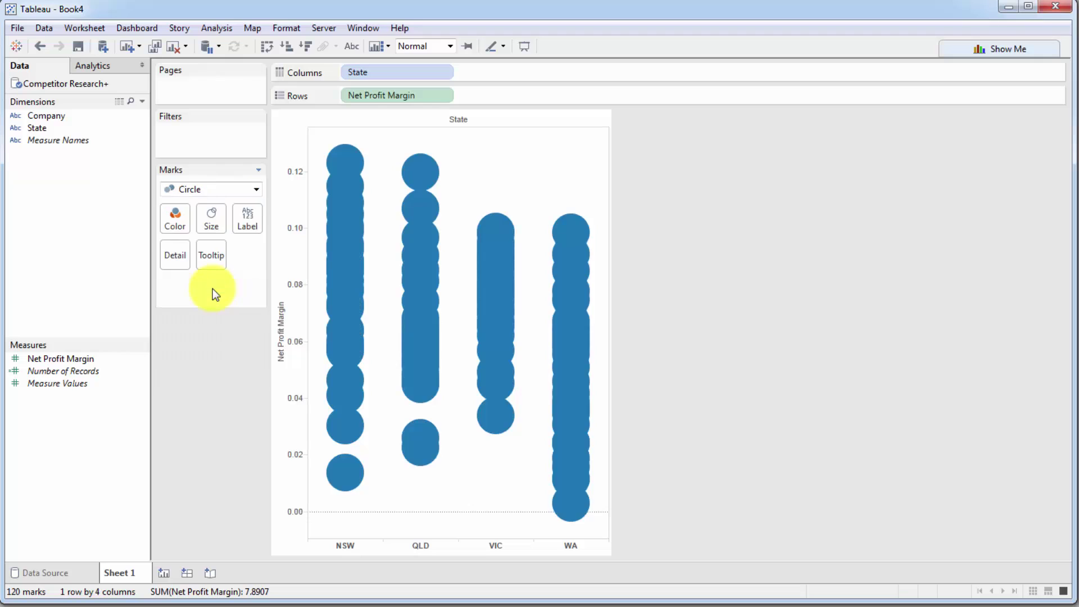
- Shrink the circles to small dots and color them by State
{"action": "left_click", "coordinate": [208, 222]}
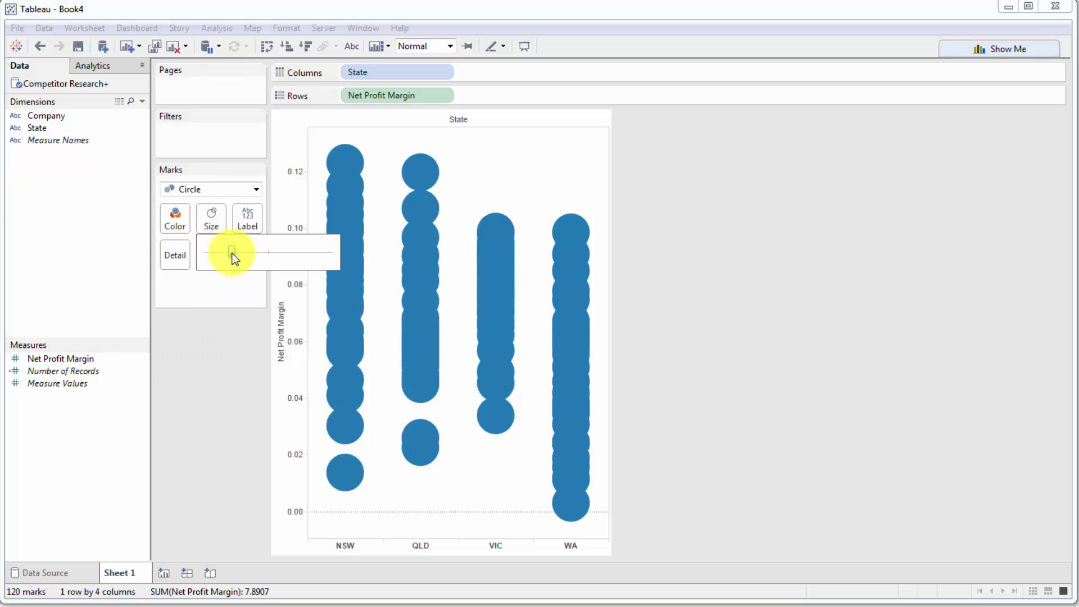
{"action": "left_click_drag", "start_coordinate": [234, 255], "coordinate": [213, 251]}
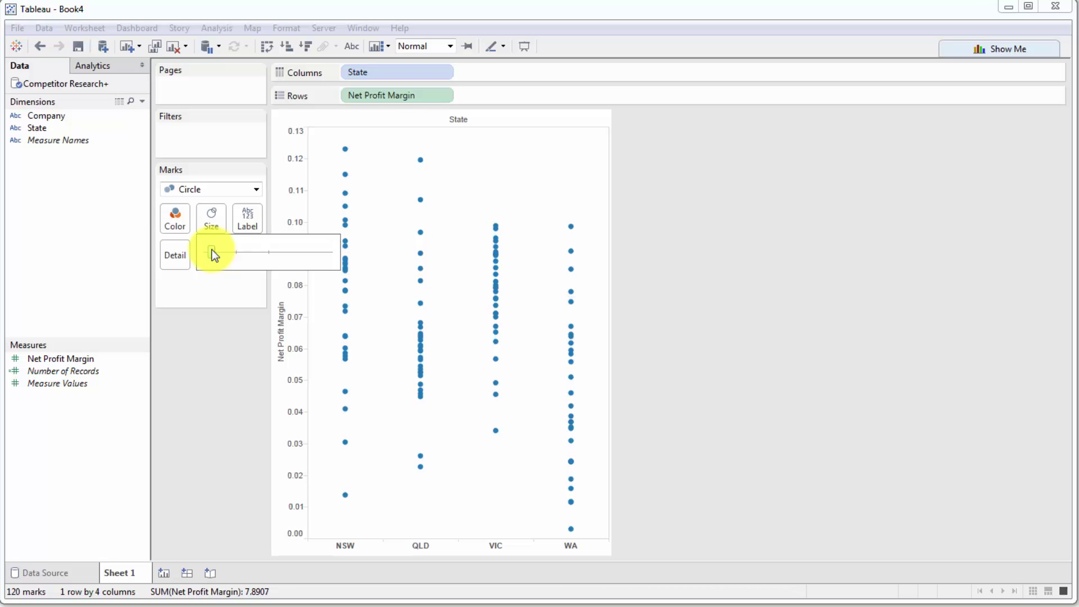
{"action": "left_click", "coordinate": [736, 189]}
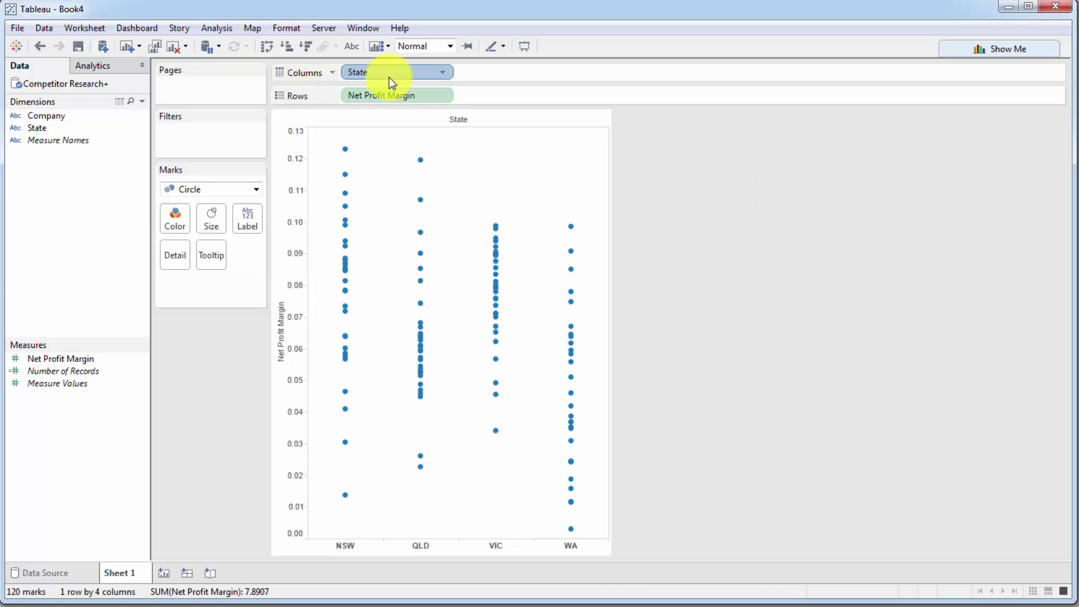
{"action": "left_click_drag", "start_coordinate": [390, 78], "coordinate": [184, 223]}
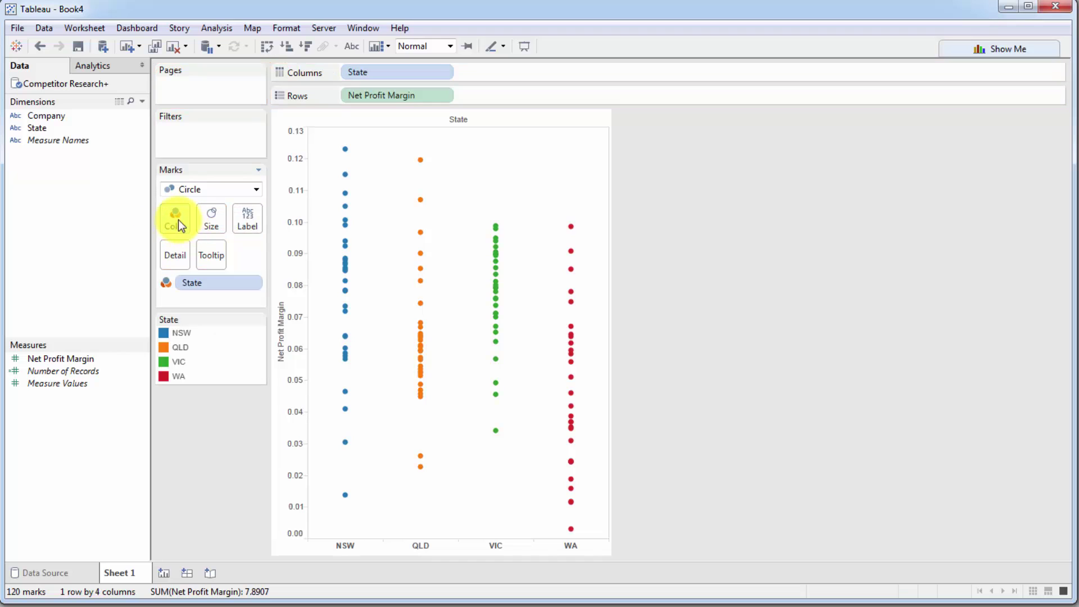
{"action": "left_click", "coordinate": [212, 219]}
{"action": "left_click", "coordinate": [214, 251]}
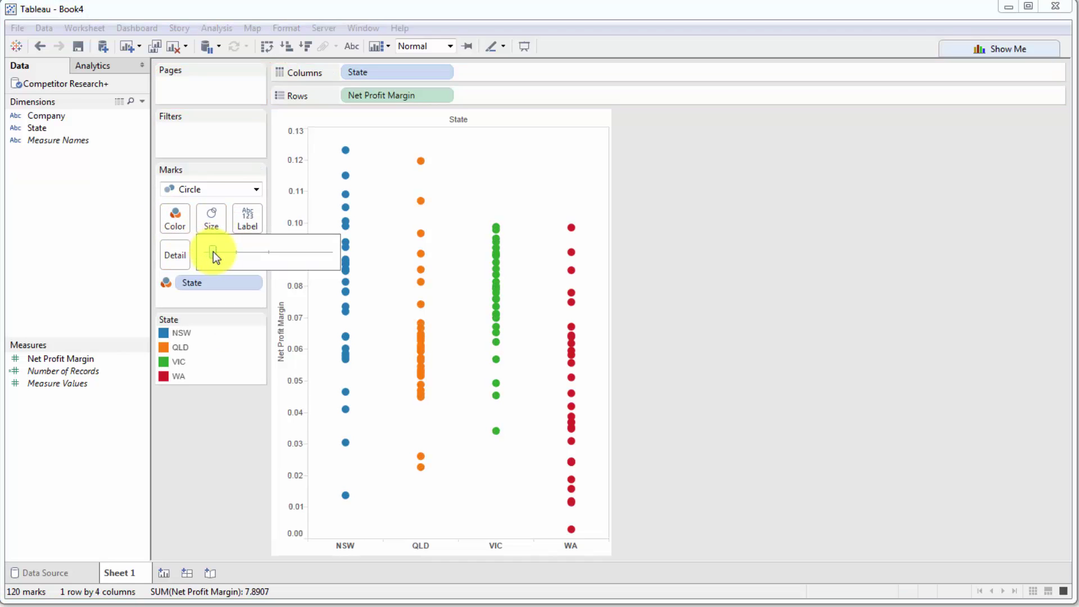
{"action": "left_click", "coordinate": [737, 224]}
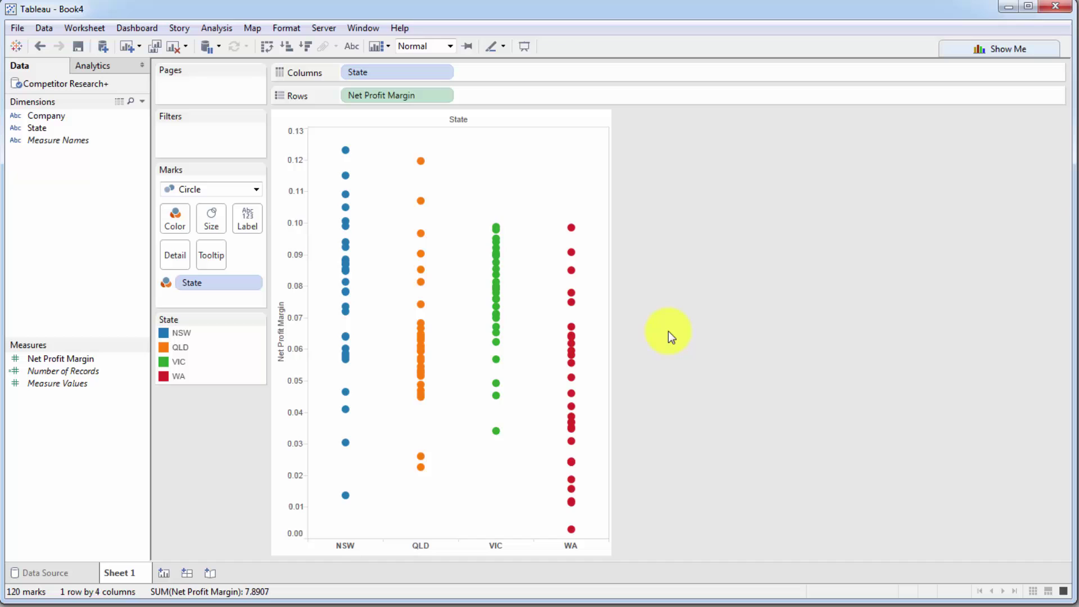
- Set the worksheet font to Arial 10pt
{"action": "right_click", "coordinate": [489, 190]}
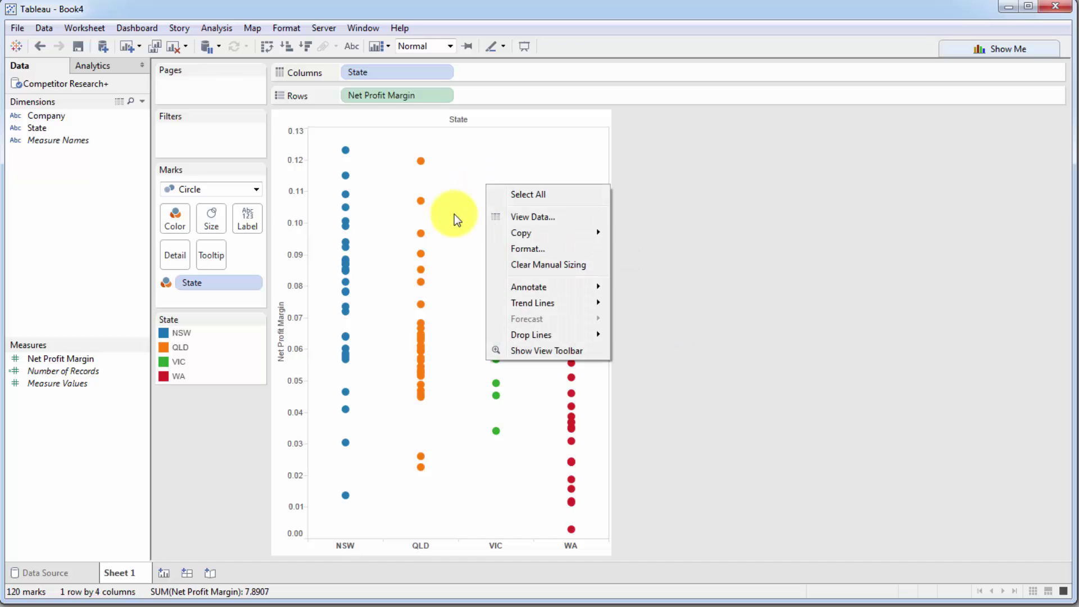
{"action": "left_click", "coordinate": [534, 248]}
{"action": "left_click", "coordinate": [135, 139]}
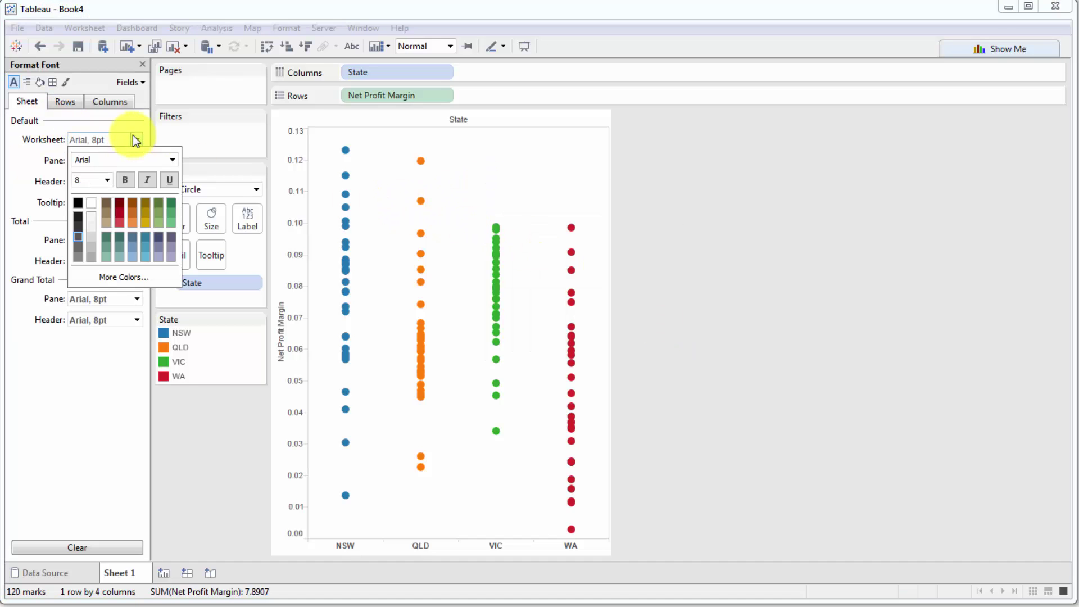
{"action": "left_click", "coordinate": [107, 180]}
{"action": "left_click", "coordinate": [83, 217]}
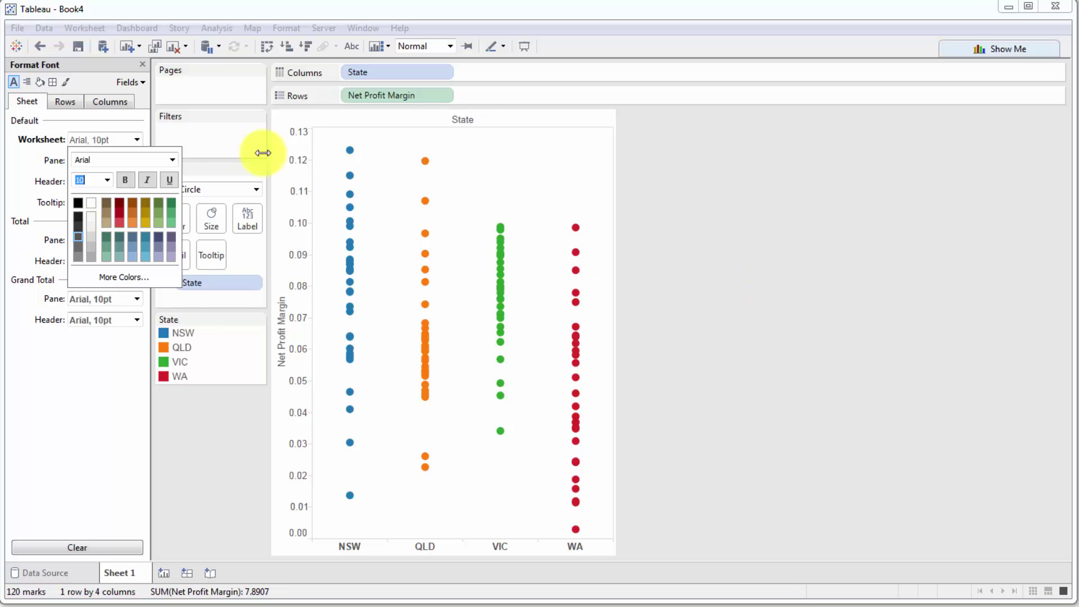
{"action": "left_click", "coordinate": [173, 160]}
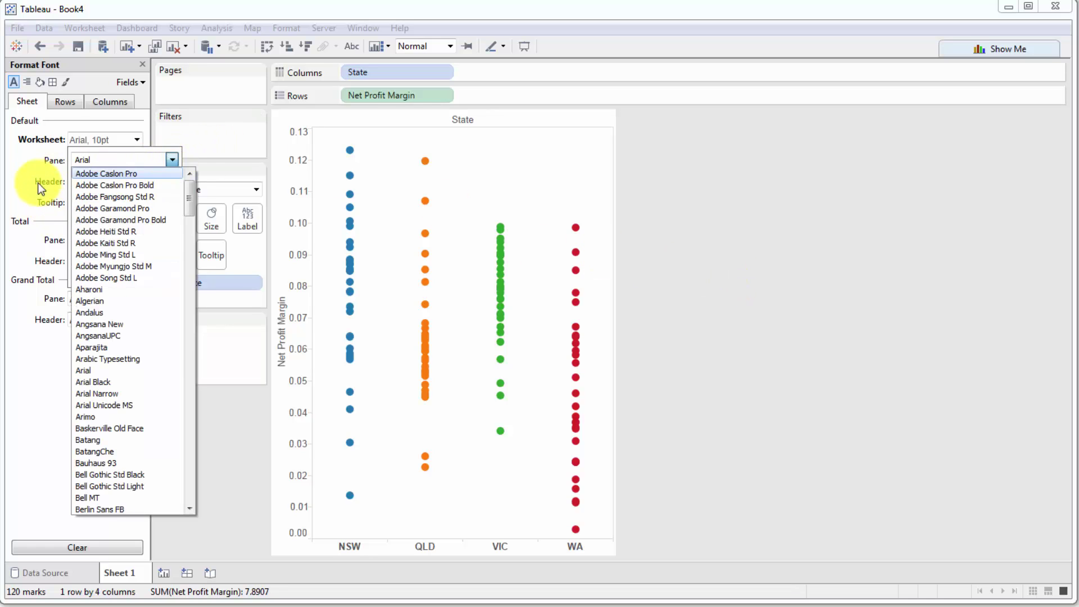
{"action": "left_click", "coordinate": [32, 167]}
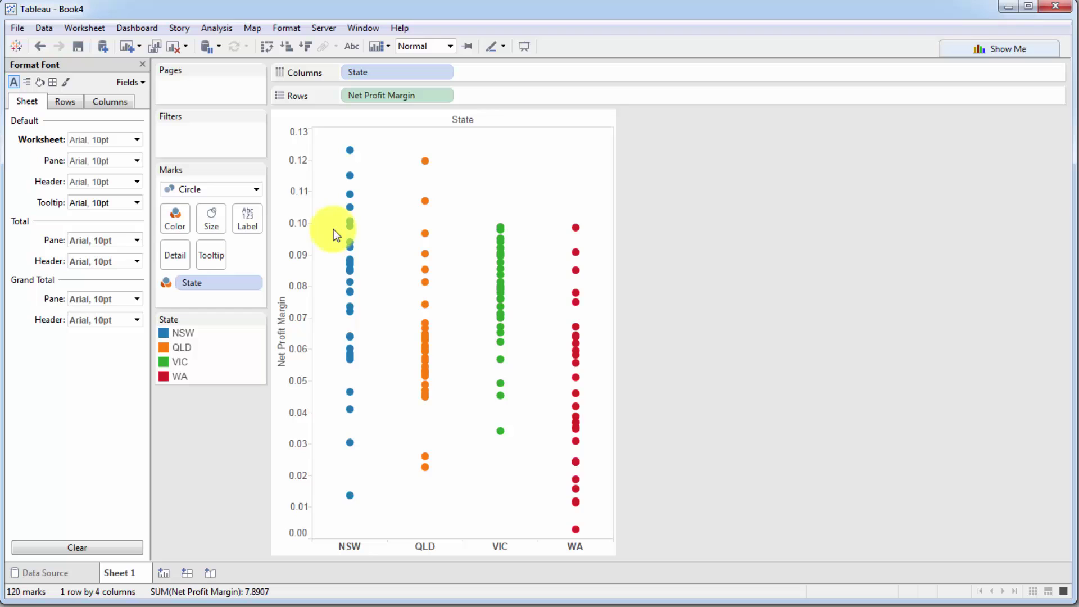
- Format the Net Profit Margin axis as percentages with 0 decimal places
{"action": "right_click", "coordinate": [294, 207]}
{"action": "left_click", "coordinate": [326, 295]}
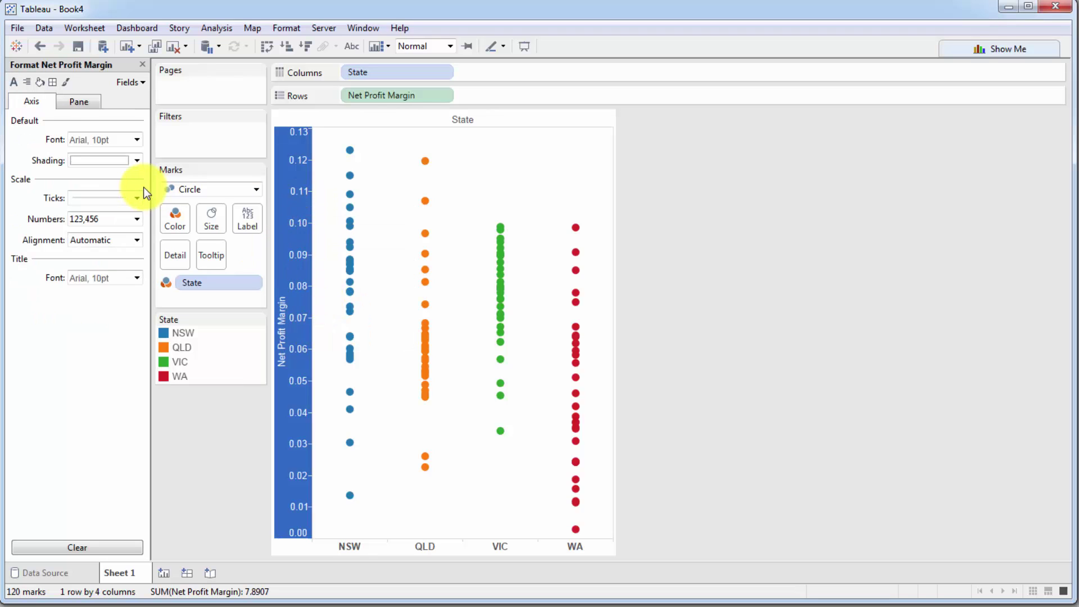
{"action": "left_click", "coordinate": [134, 218]}
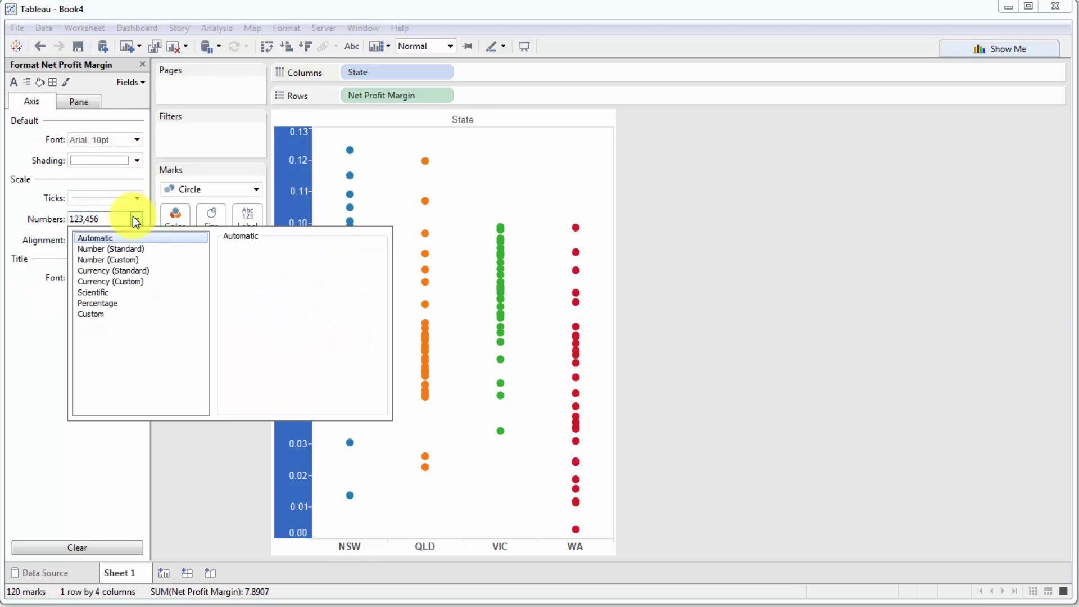
{"action": "left_click", "coordinate": [116, 302]}
{"action": "left_click", "coordinate": [264, 268]}
{"action": "left_click", "coordinate": [264, 269]}
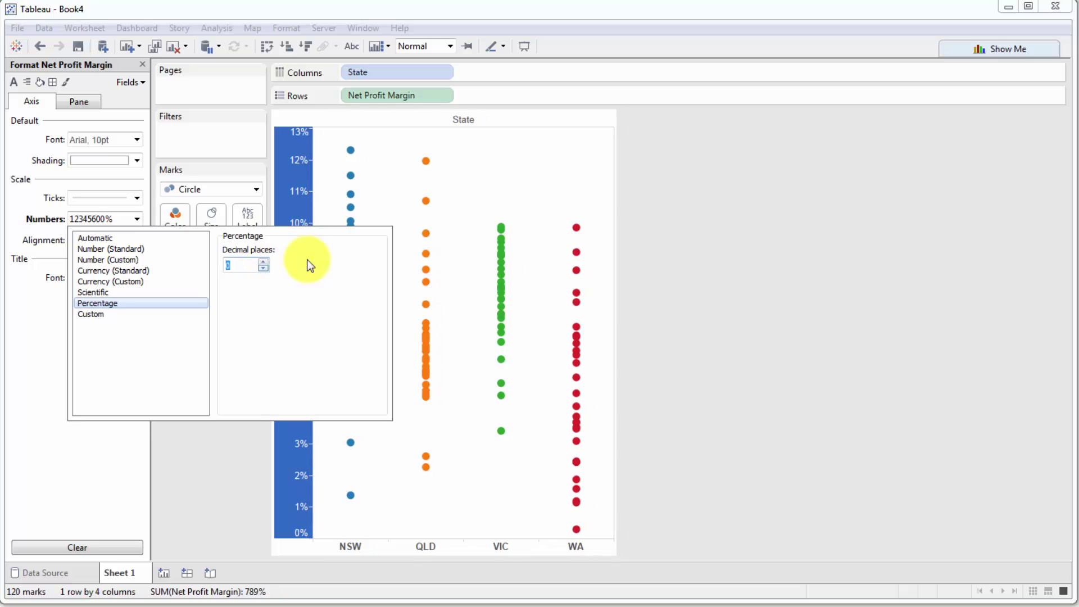
{"action": "left_click", "coordinate": [688, 262]}
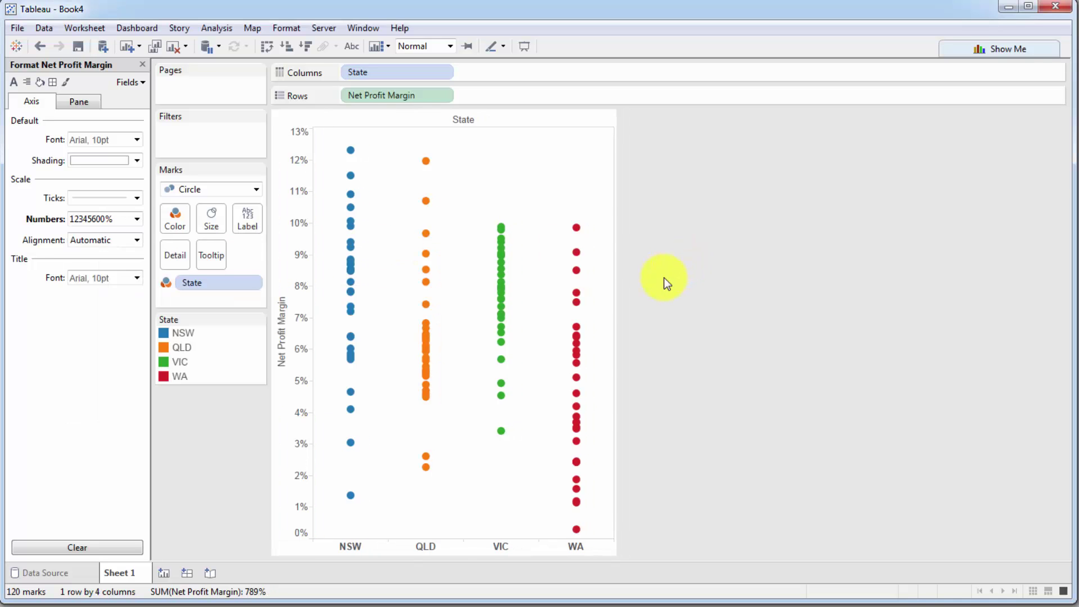
{"action": "left_click", "coordinate": [143, 65]}
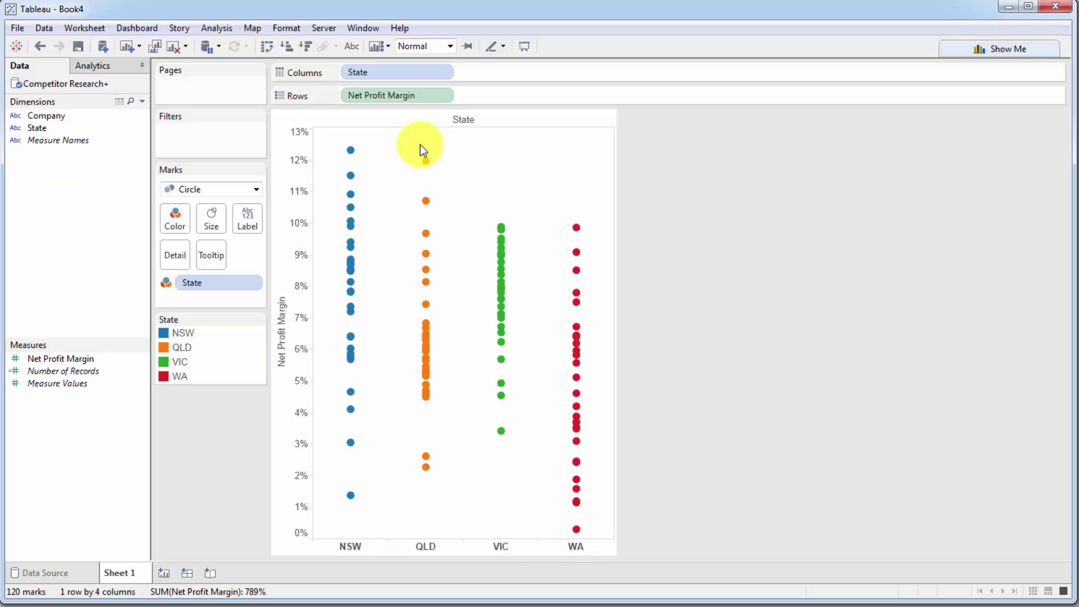
- Drag Box Plot from the Analytics pane onto the cells to box each state's dots
{"action": "mouse_move", "coordinate": [358, 149]}
{"action": "left_click", "coordinate": [107, 65]}
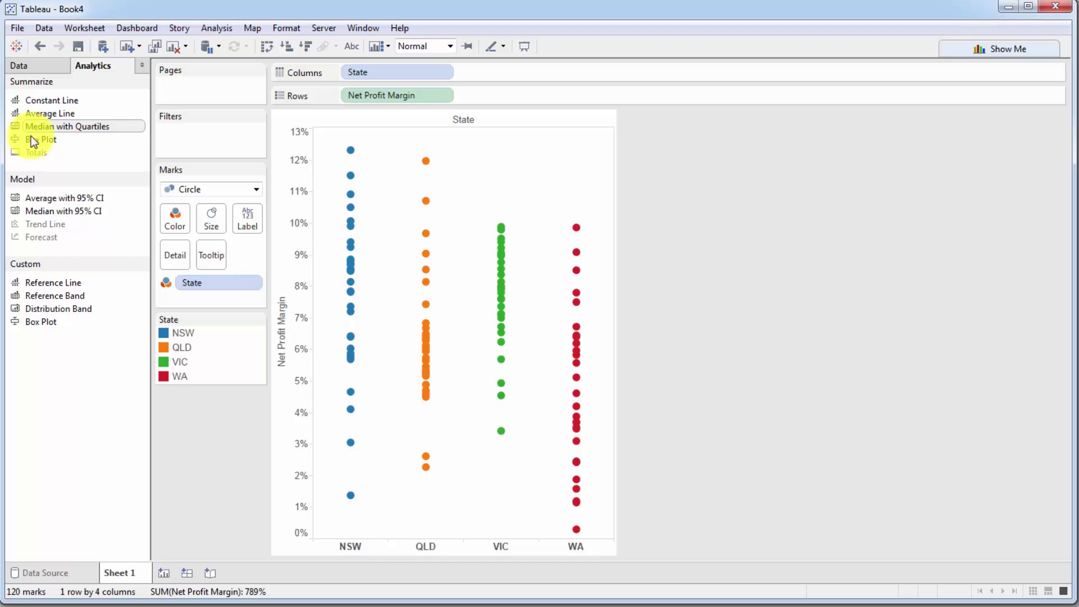
{"action": "mouse_move", "coordinate": [32, 139]}
{"action": "left_mouse_down"}
{"action": "mouse_move", "coordinate": [262, 140]}
{"action": "mouse_move", "coordinate": [412, 231]}
{"action": "mouse_move", "coordinate": [343, 125]}
{"action": "mouse_move", "coordinate": [418, 188]}
{"action": "mouse_move", "coordinate": [299, 176]}
{"action": "mouse_move", "coordinate": [335, 188]}
{"action": "mouse_move", "coordinate": [420, 156]}
{"action": "mouse_move", "coordinate": [402, 139]}
{"action": "left_mouse_up"}
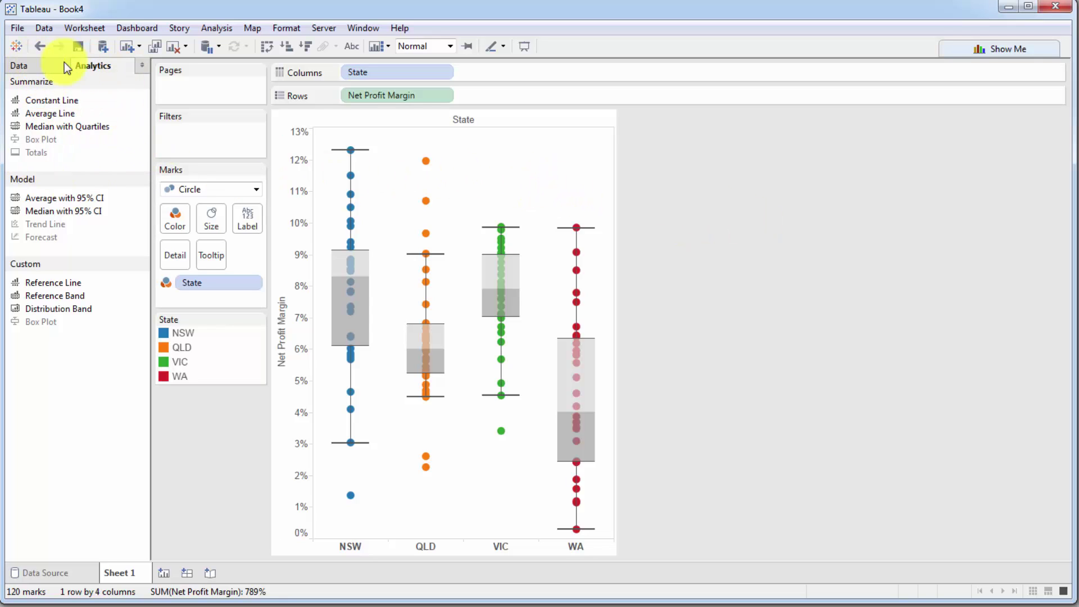
{"action": "left_click", "coordinate": [39, 66]}
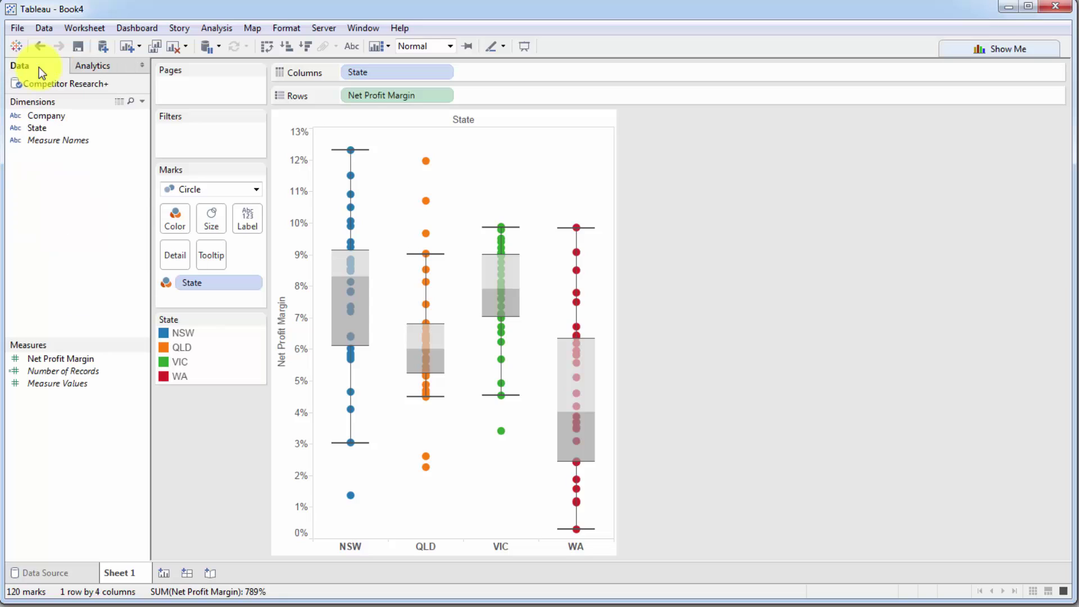
{"action": "left_click", "coordinate": [83, 69]}
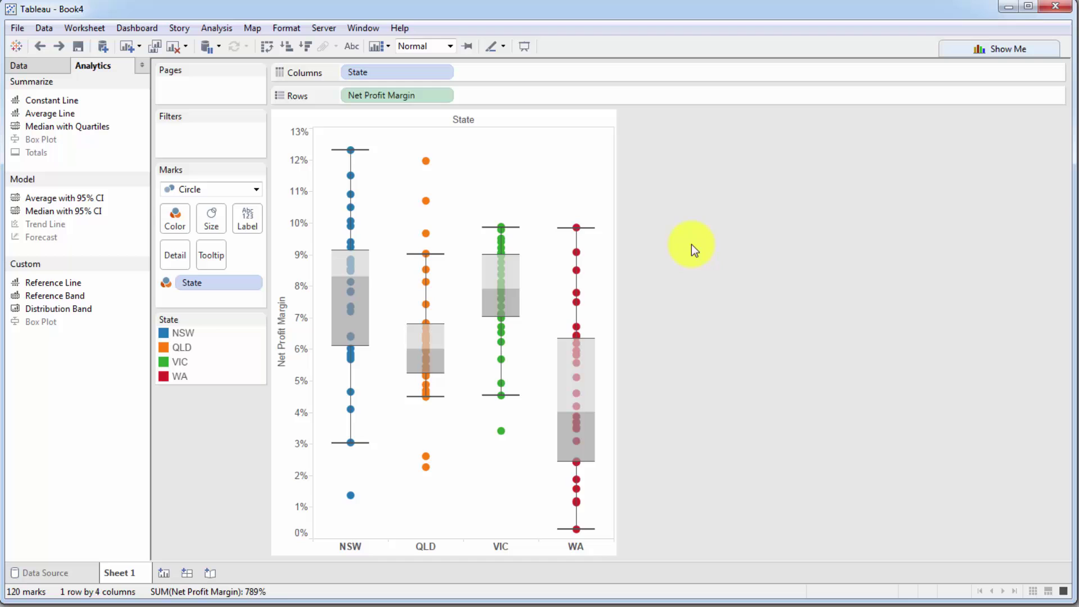